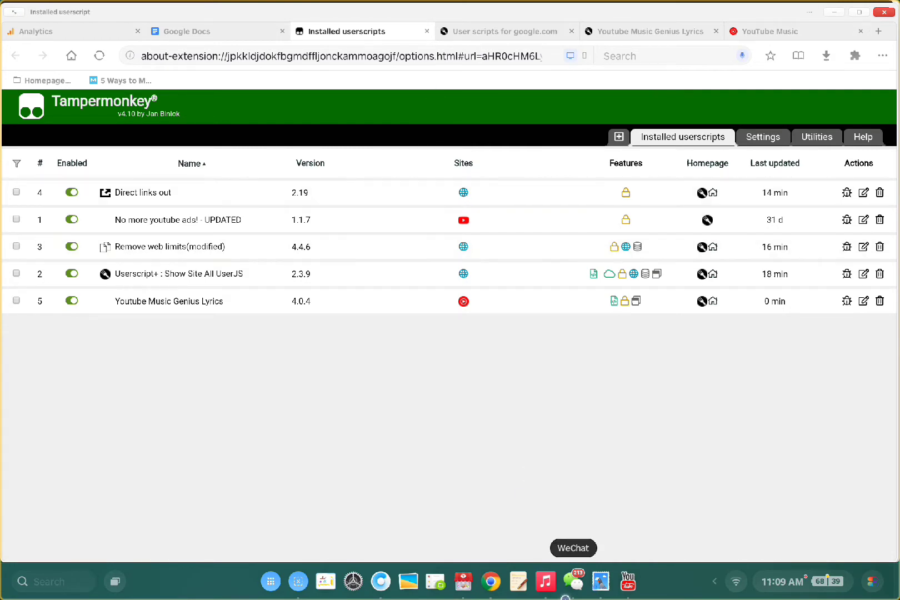
Copy the YouTube Tampermonkey video link and load it in a new tab of the other browser
left_click(490, 581)
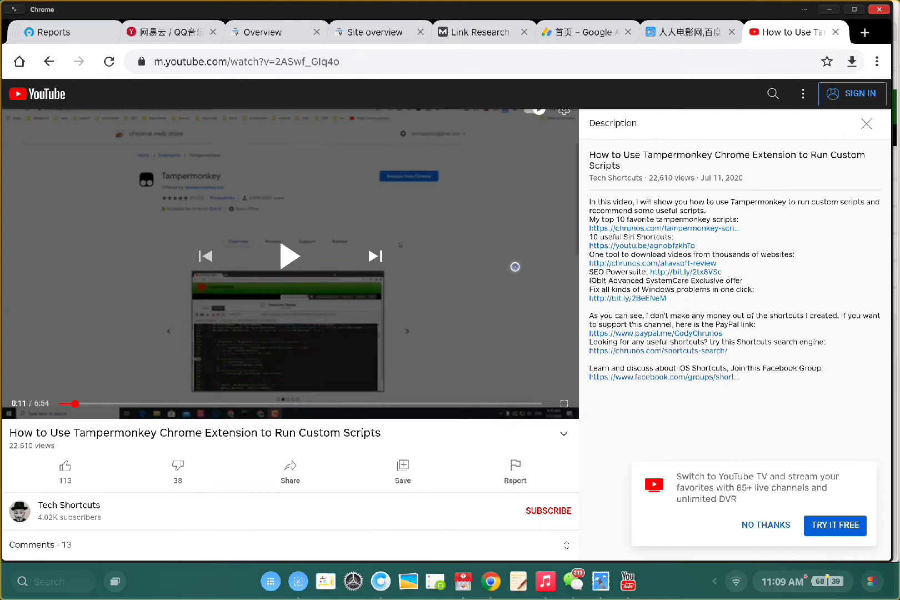
left_click(426, 66)
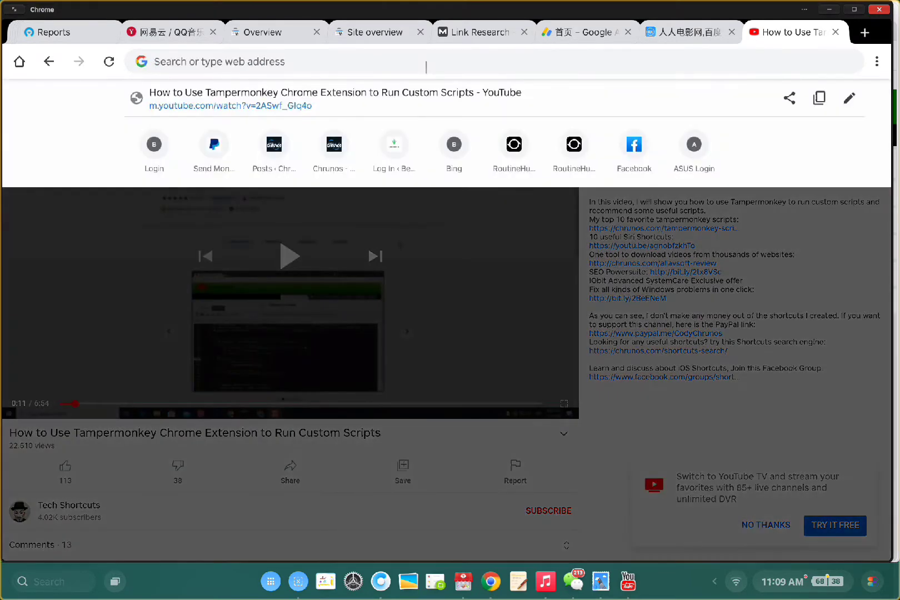
left_click(806, 104)
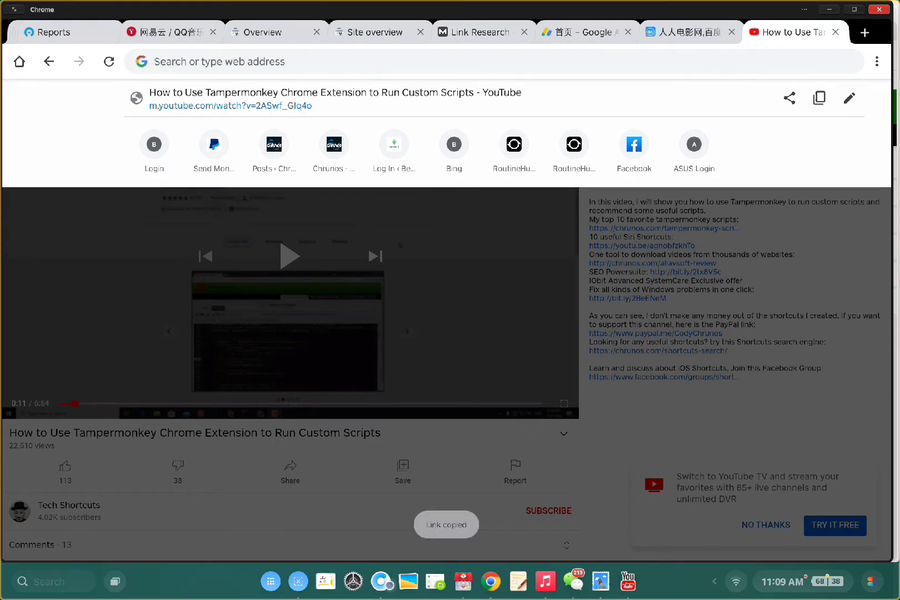
left_click(382, 581)
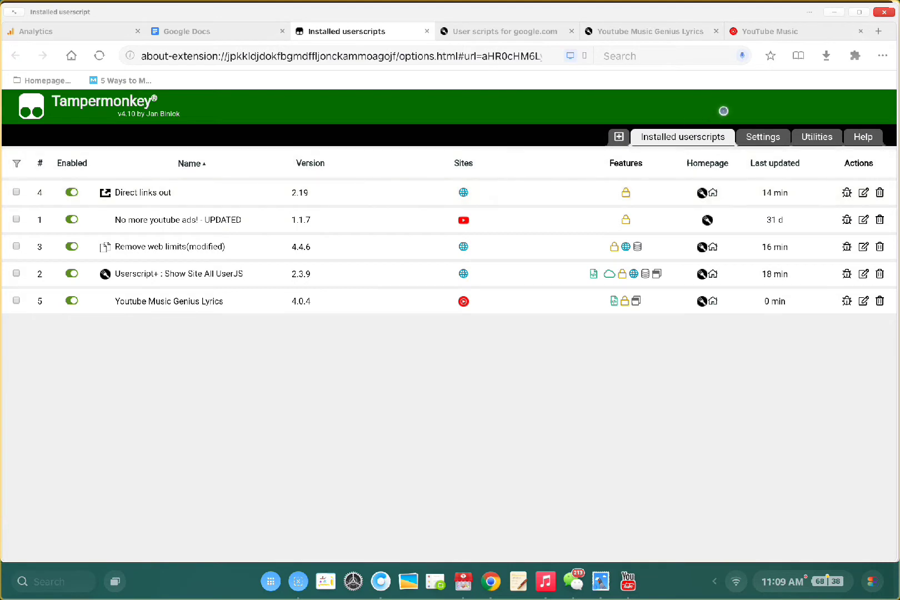
left_click(878, 31)
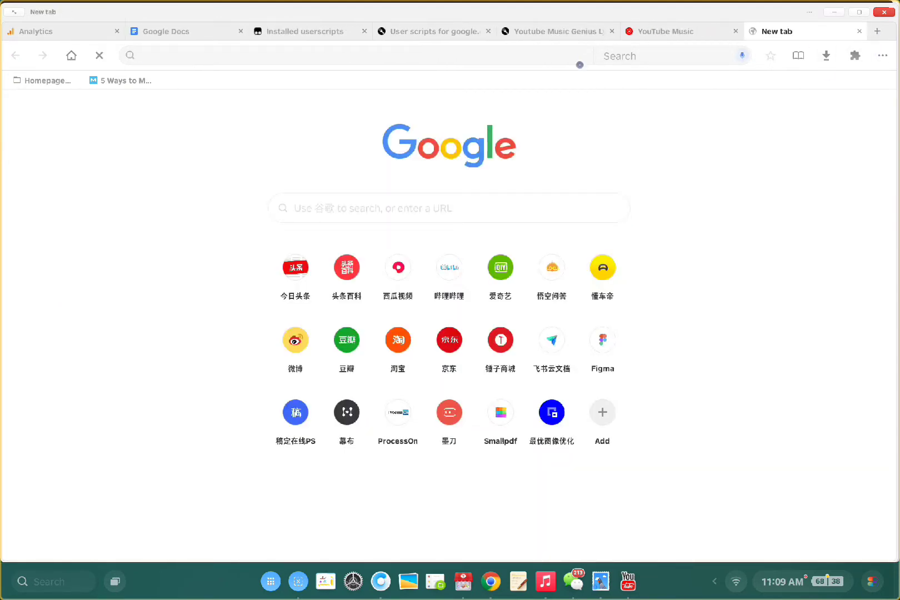
key("ctrl+v")
key("Return")
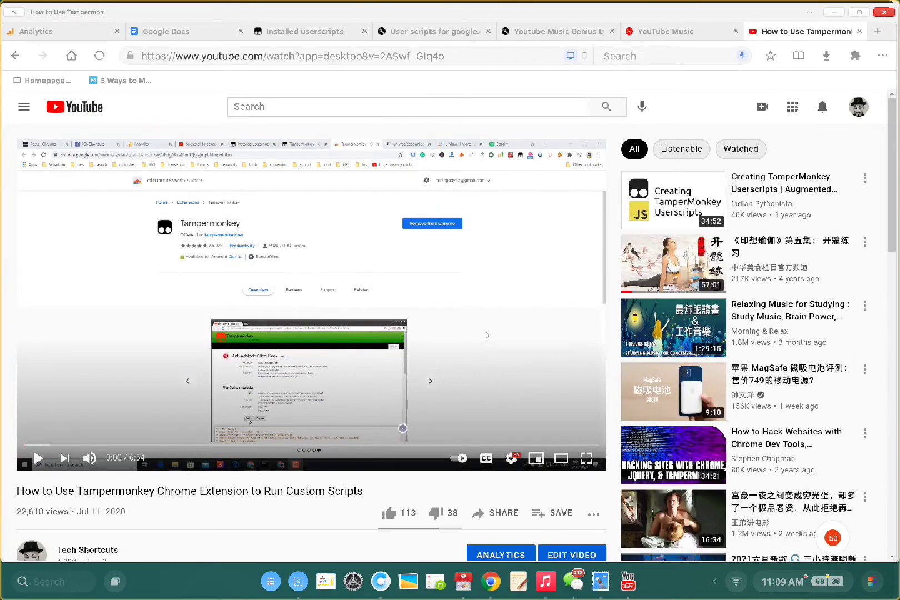
Expand the video description to reveal the script links
scroll(389, 422, "down", 3)
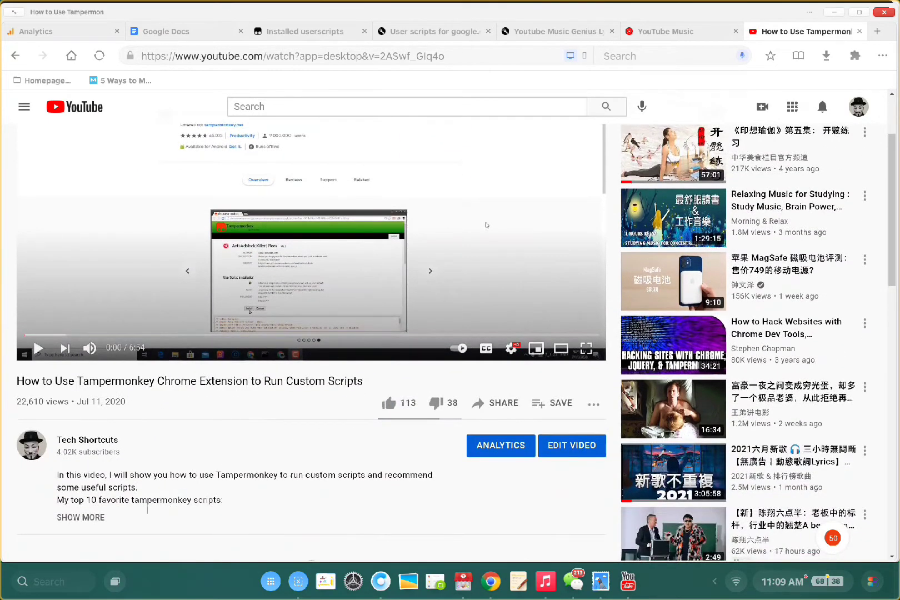
left_click(97, 516)
scroll(98, 516, "down", 1)
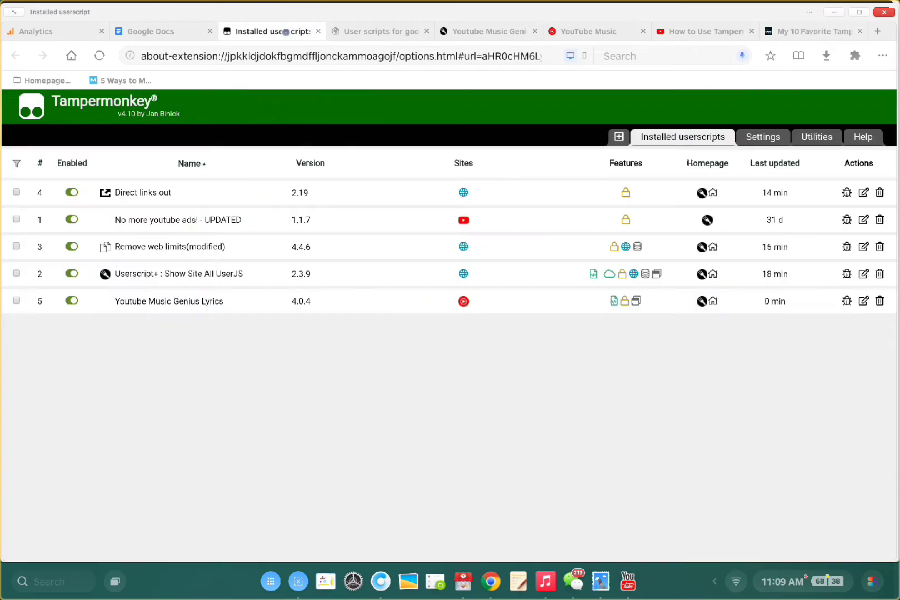
Scroll the Chrunos scripts article to its intro and select the first paragraph
left_click(280, 33)
left_click(786, 31)
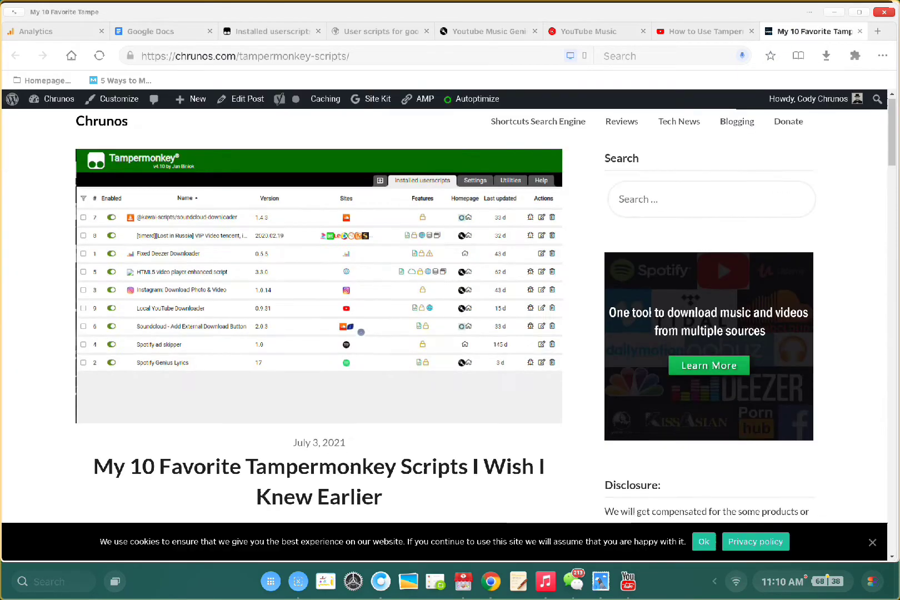
scroll(361, 332, "down", 1)
scroll(361, 331, "down", 3)
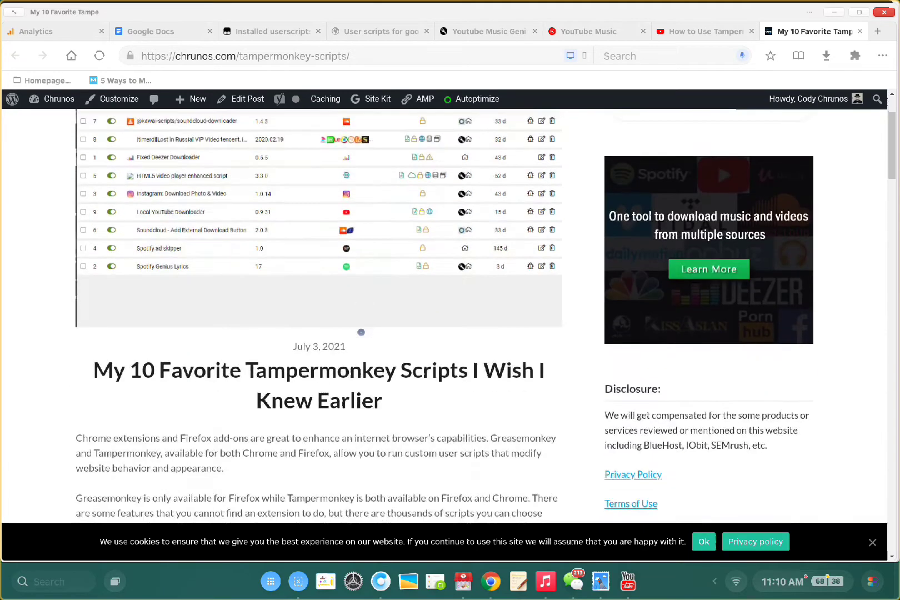
left_click_drag(224, 426, 76, 399)
scroll(319, 412, "down", 1)
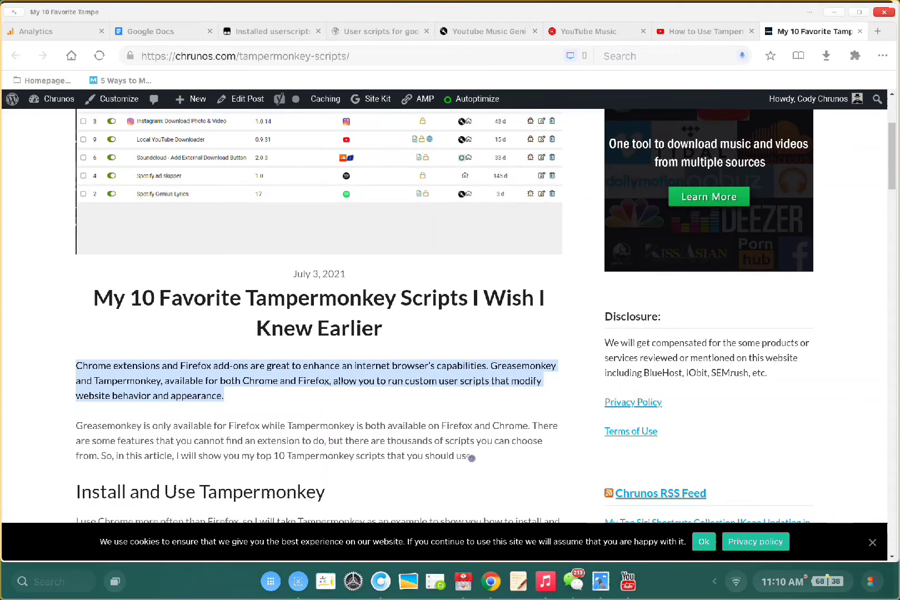
Select and right-click the second intro paragraph, then return to the Tampermonkey dashboard
left_click_drag(473, 455, 77, 425)
right_click(101, 426)
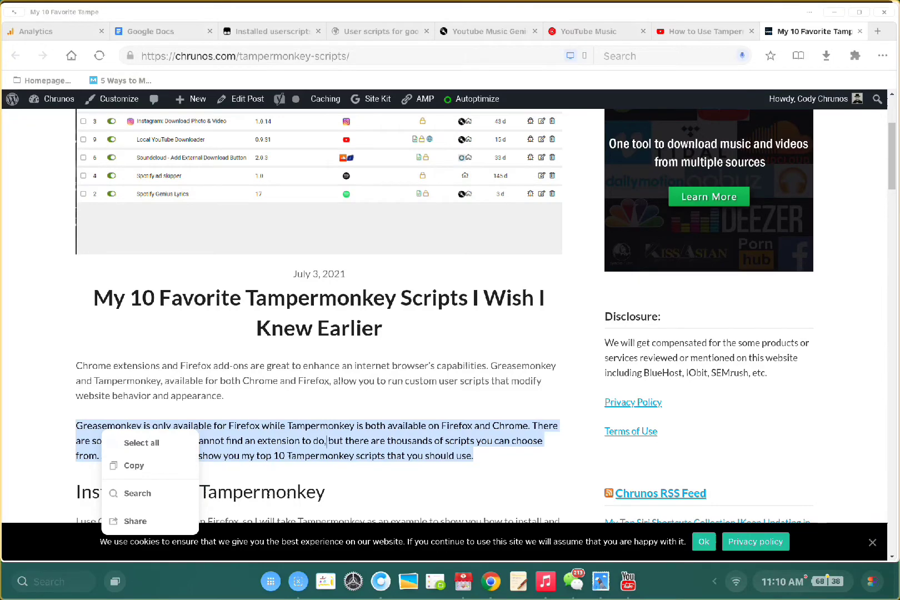
left_click(426, 415)
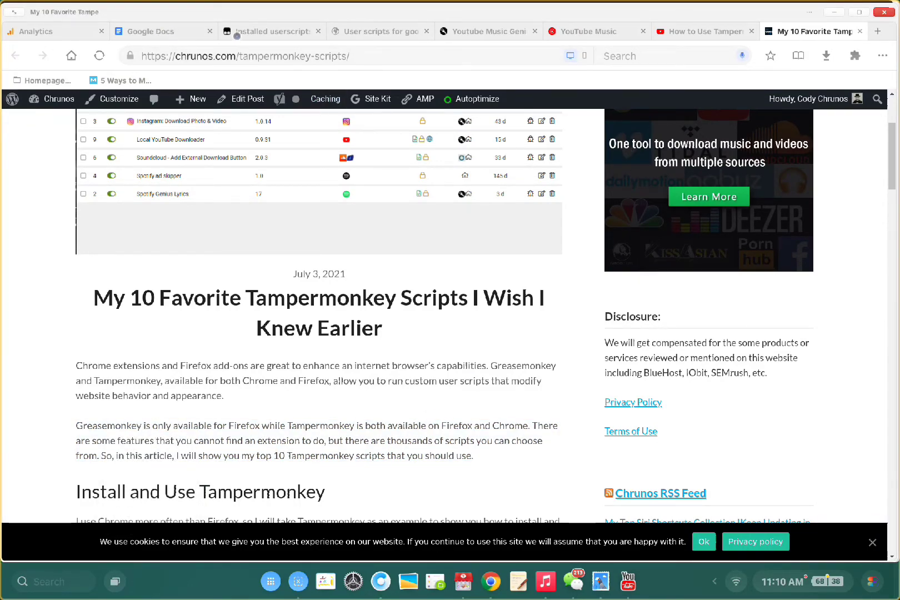
left_click(255, 32)
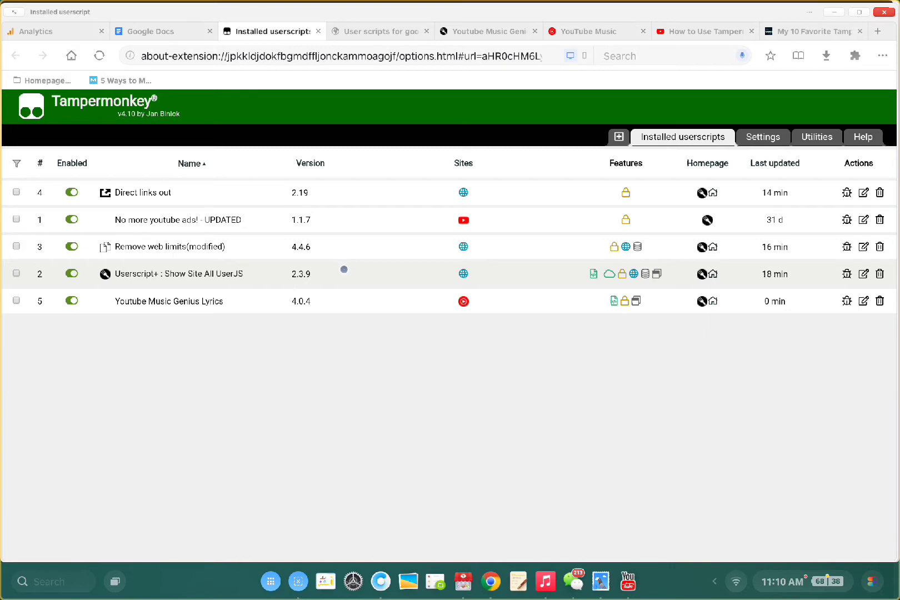
Load open.spotify.com in a new tab
left_click(702, 32)
key("ctrl+t")
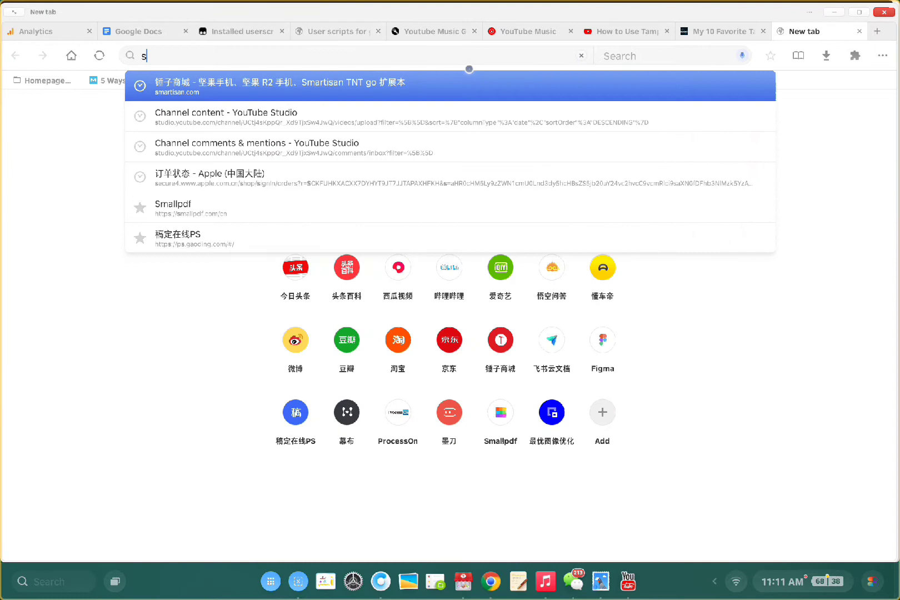
type("open.spotify.com")
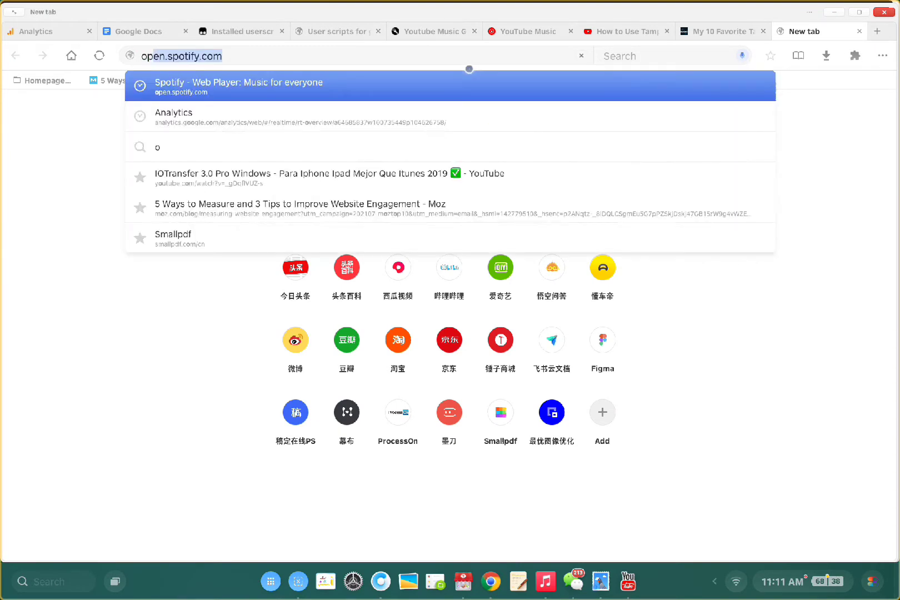
key("Return")
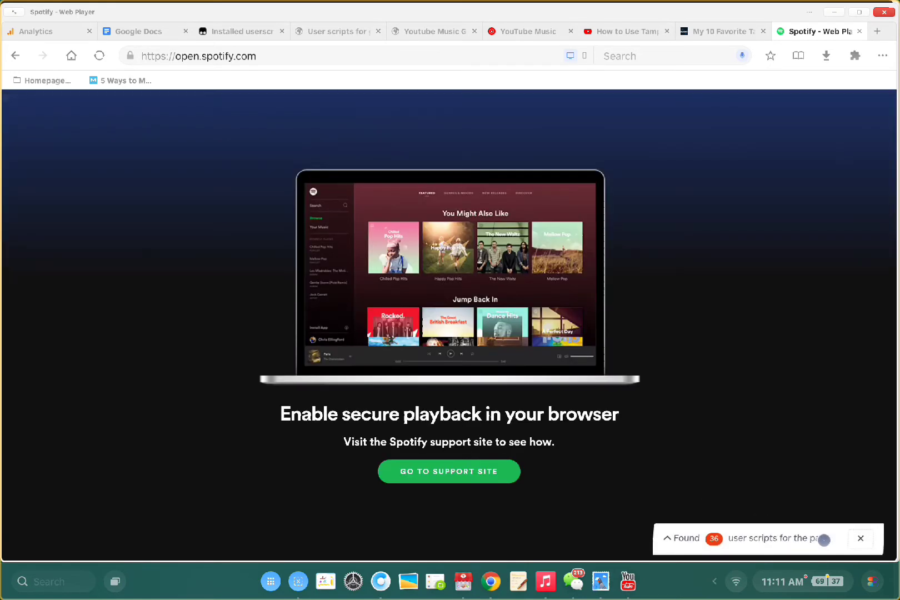
Expand and scroll Userscript+'s list of 36 Spotify scripts, then return to the Tampermonkey dashboard
left_click(701, 539)
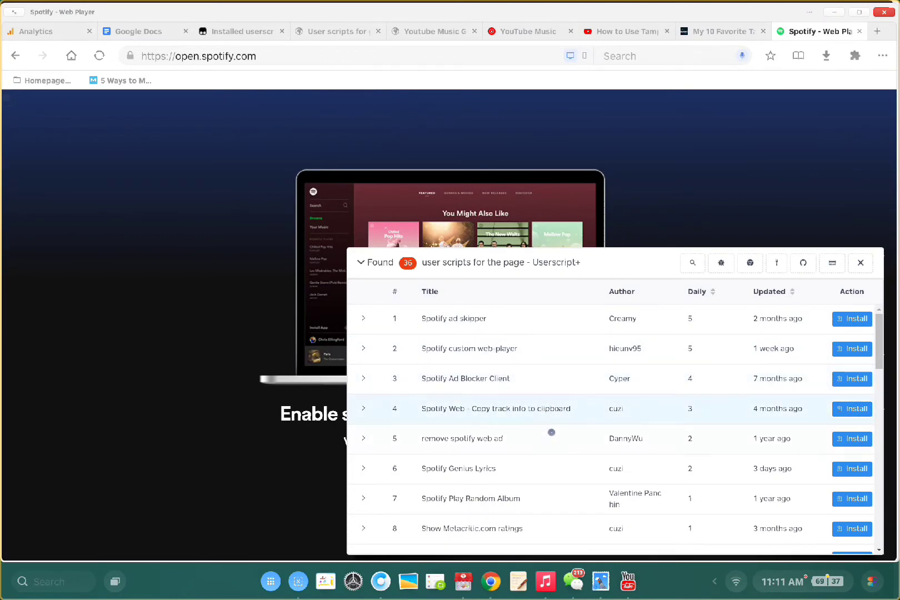
scroll(551, 431, "down", 5)
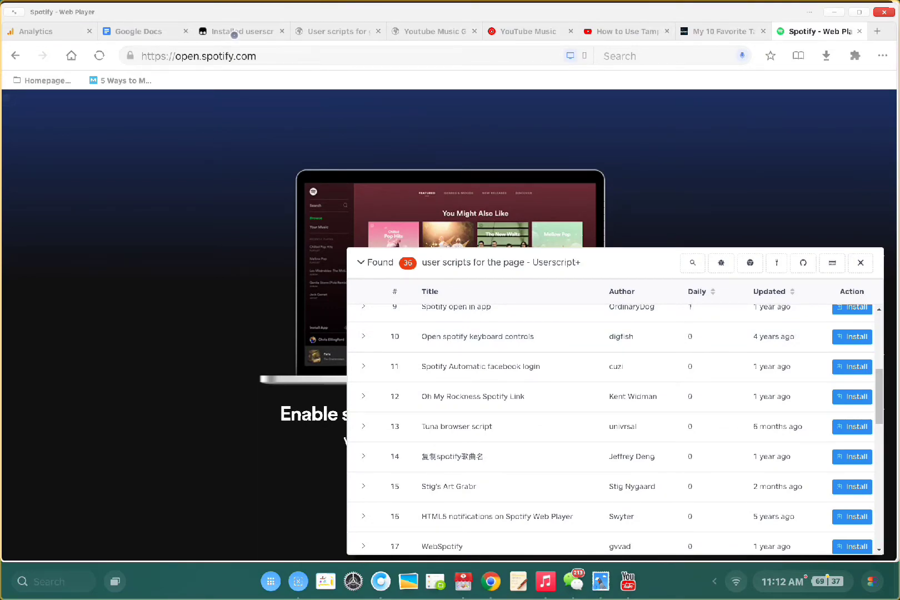
left_click(234, 35)
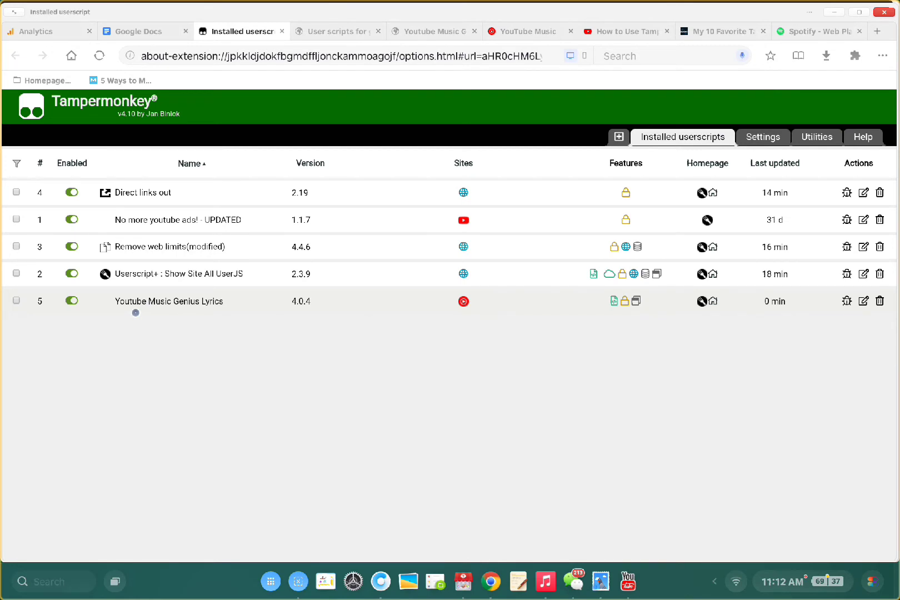
In the YouTube Music tab, scroll through the Genius lyrics panel to the end
key("ctrl+6")
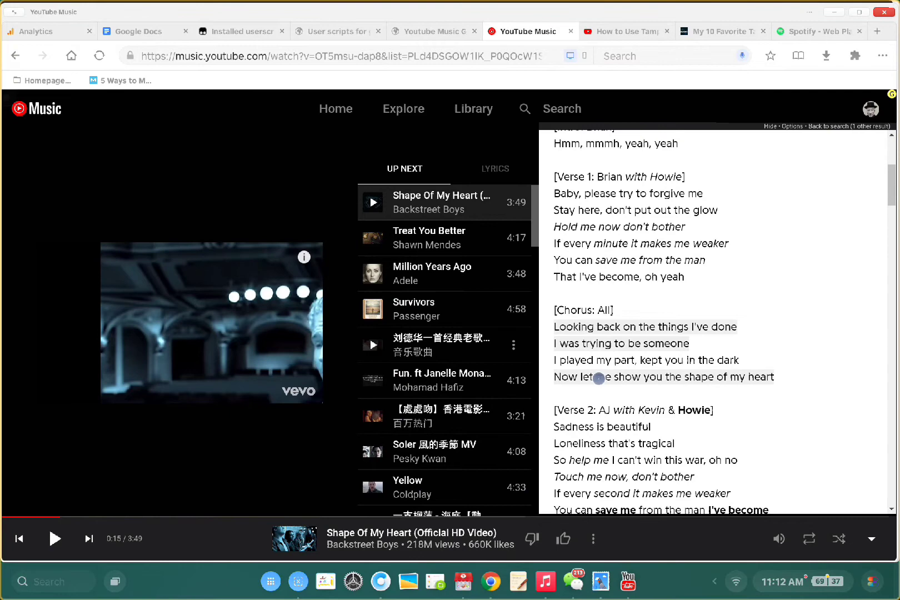
scroll(750, 356, "up", 5)
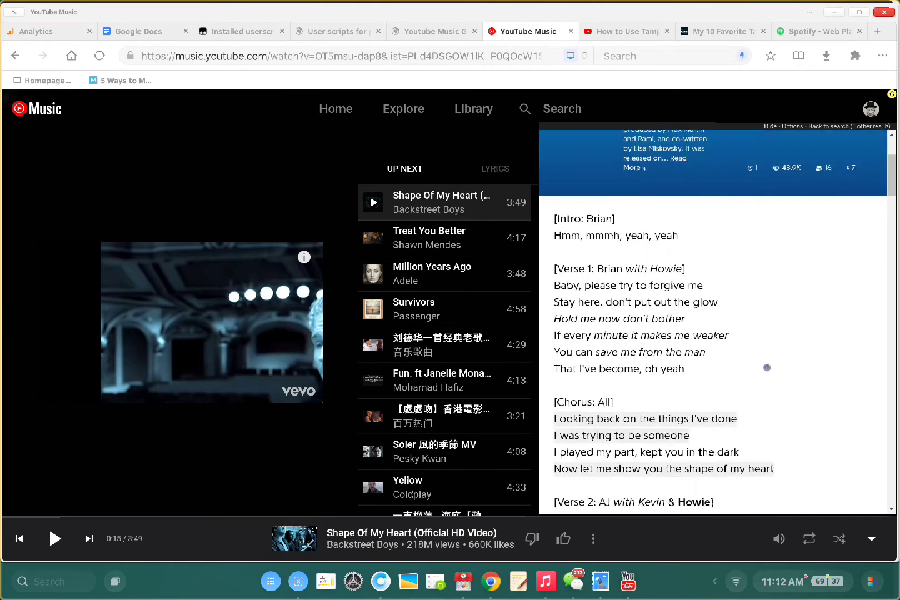
scroll(767, 368, "down", 3)
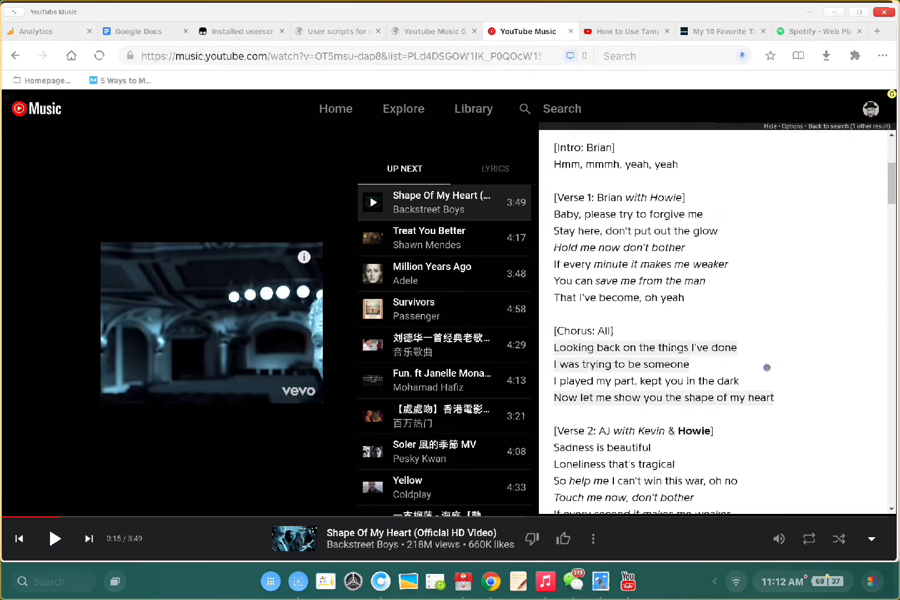
scroll(767, 367, "down", 10)
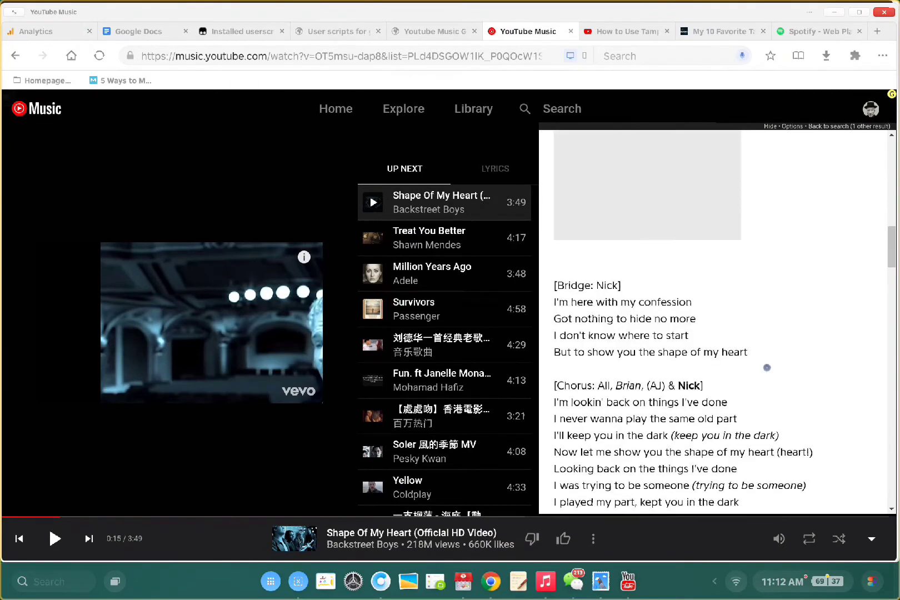
scroll(766, 367, "down", 3)
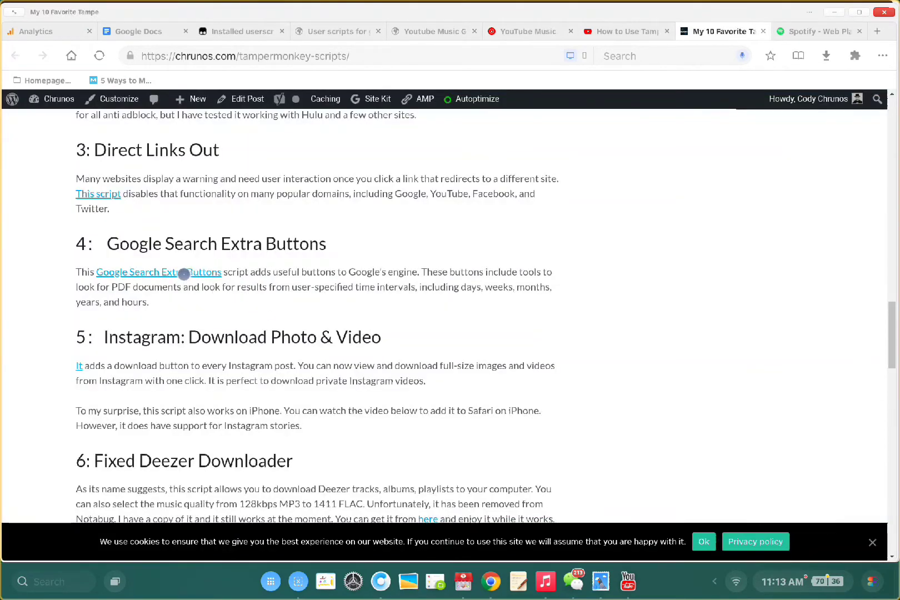
Install the Google Search Extra Buttons script from Greasy Fork into Tampermonkey, then open a new tab
left_click(173, 271)
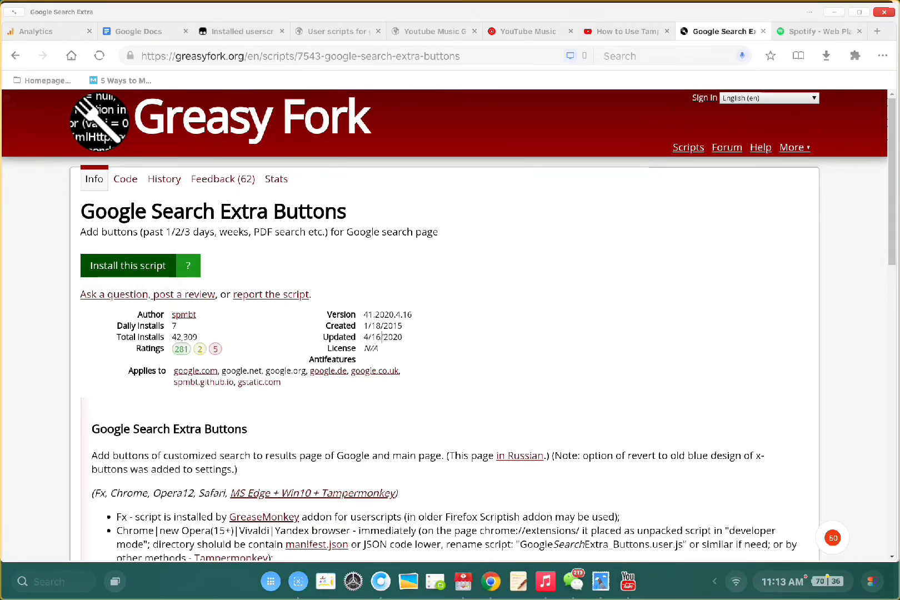
left_click(133, 267)
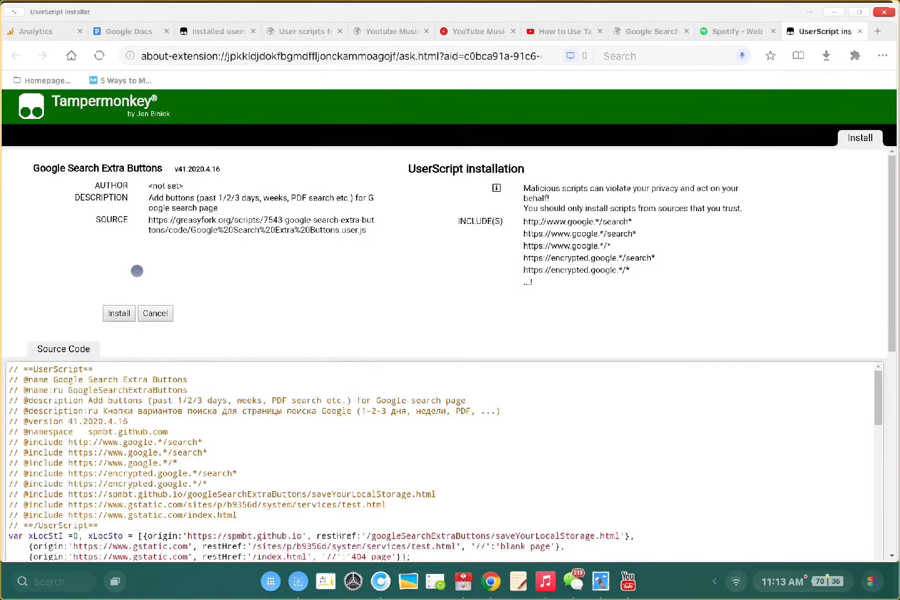
left_click(120, 313)
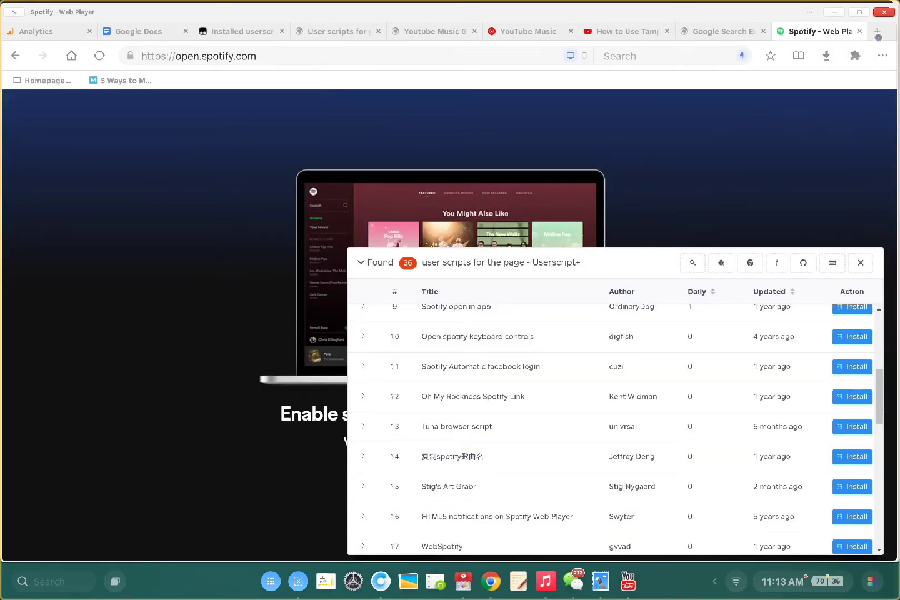
left_click(877, 32)
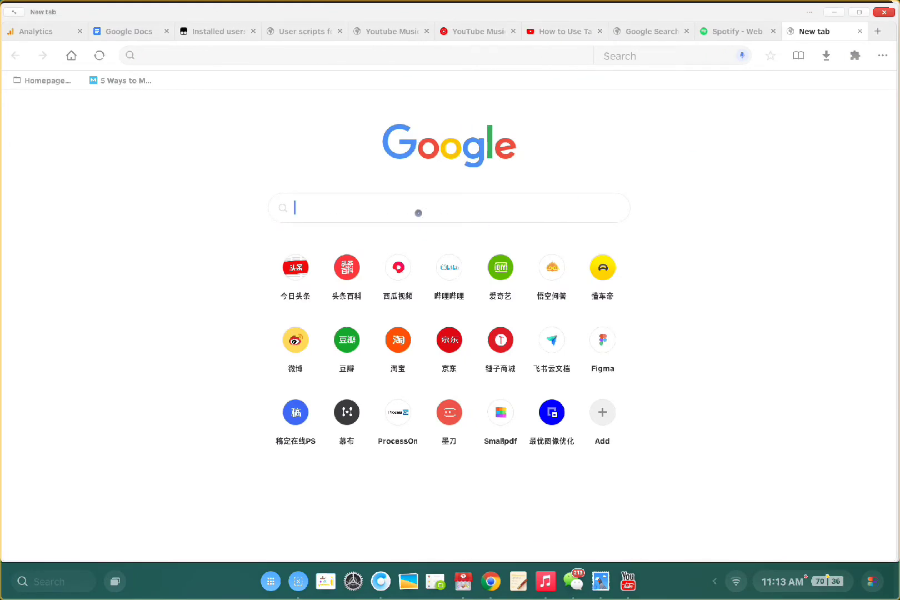
Search Google for 'tampermonkey scripts' and limit the results to the past 4 months
type("tampermon")
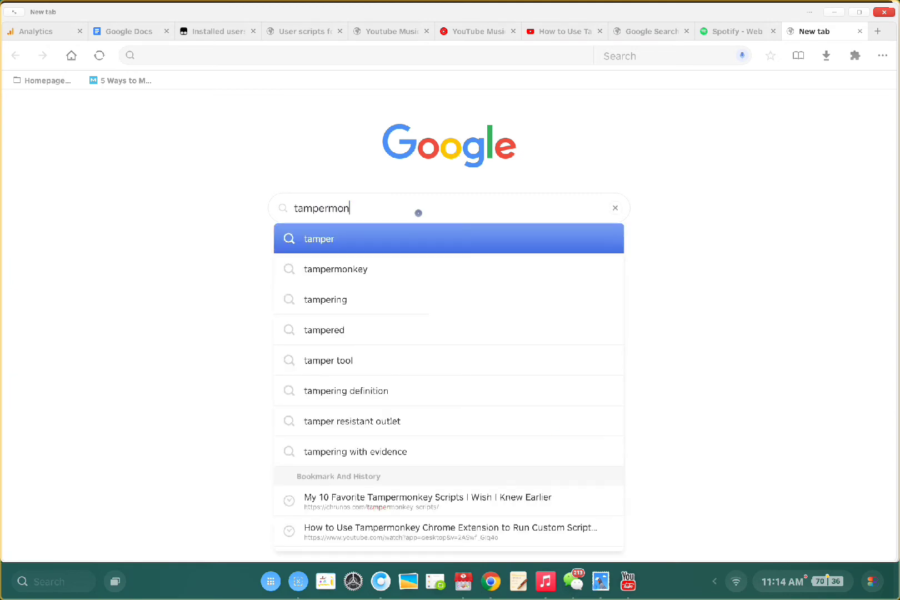
type("ke")
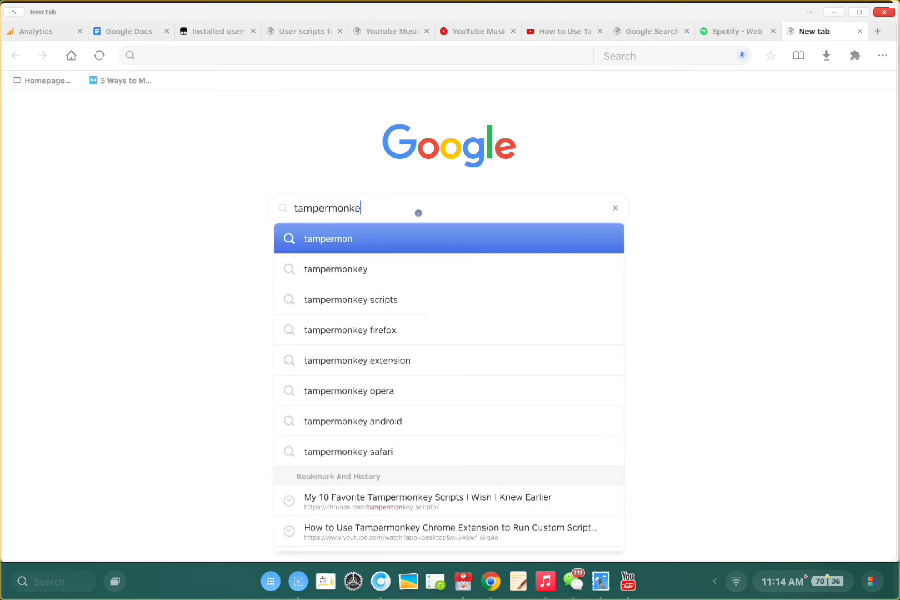
type("y scripts")
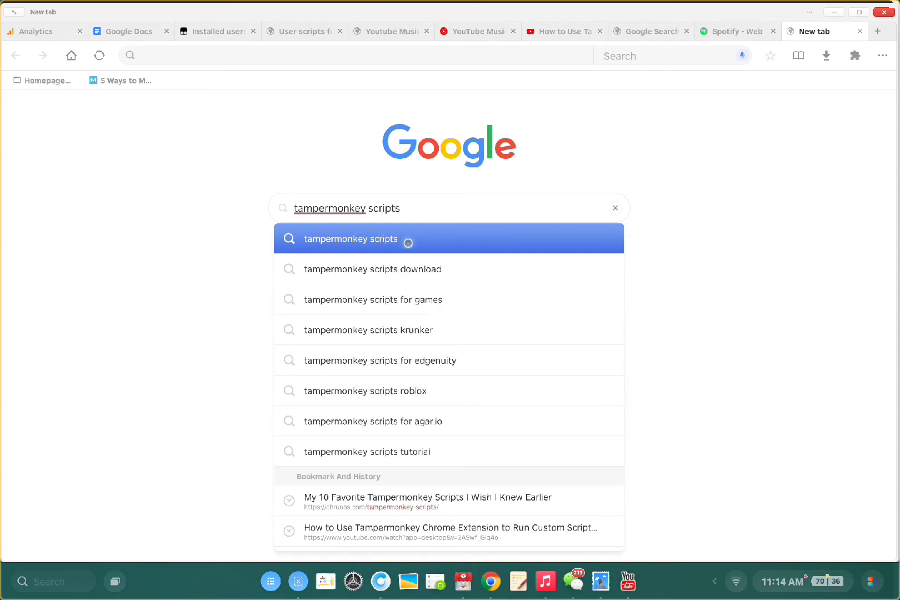
left_click(408, 242)
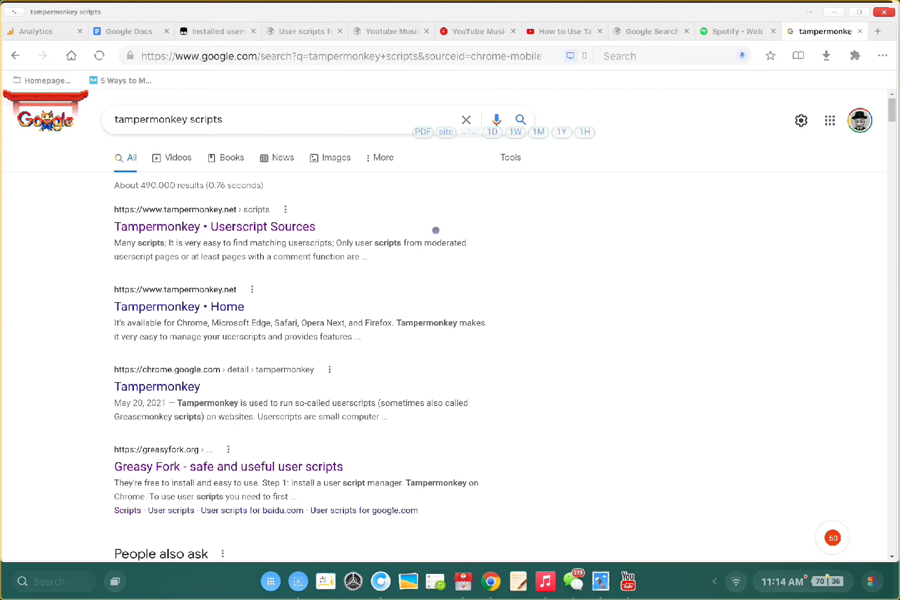
mouse_move(444, 134)
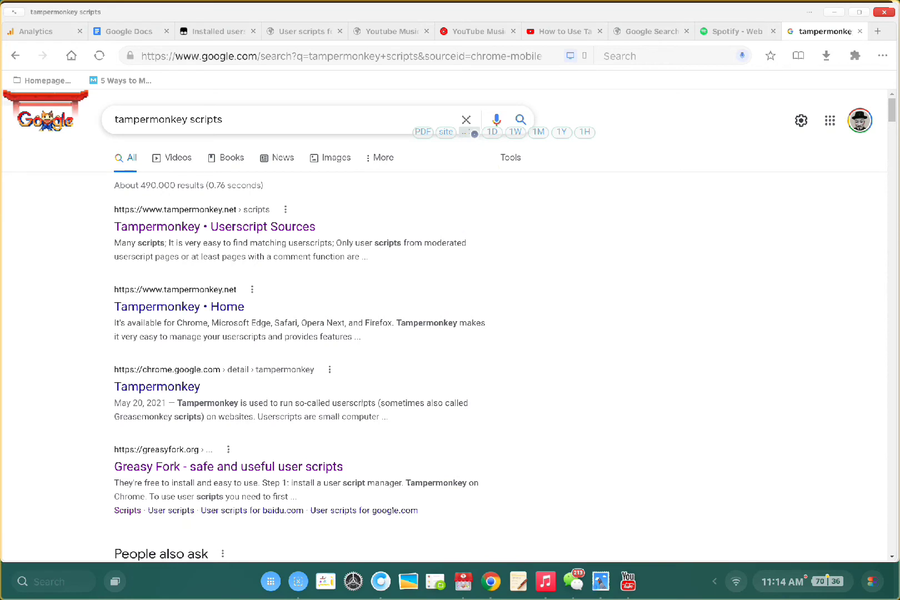
mouse_move(489, 131)
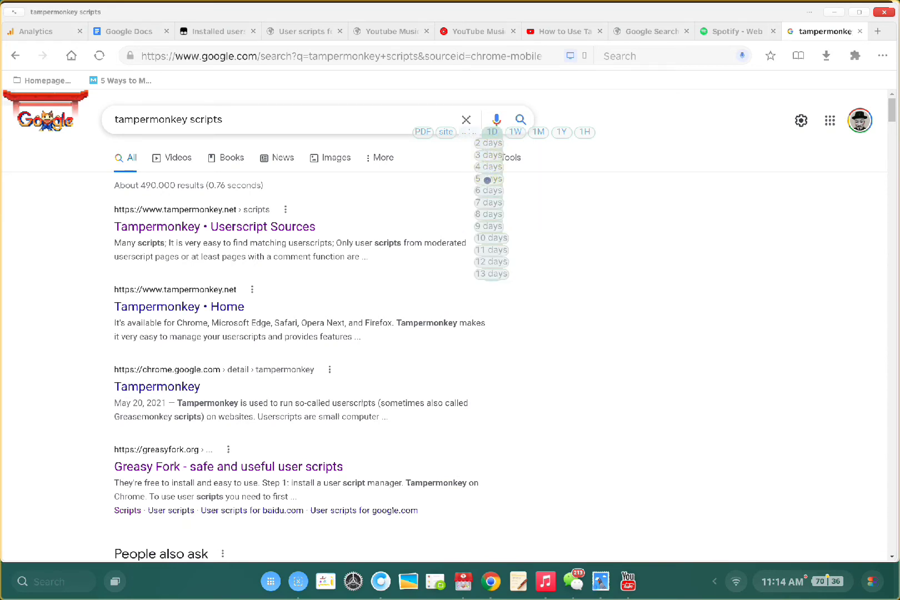
mouse_move(517, 128)
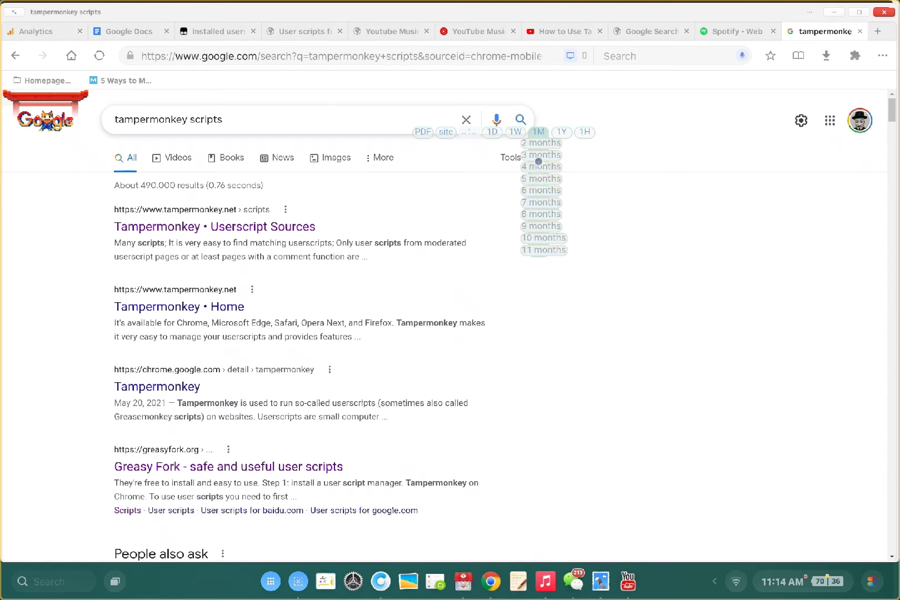
left_click(539, 166)
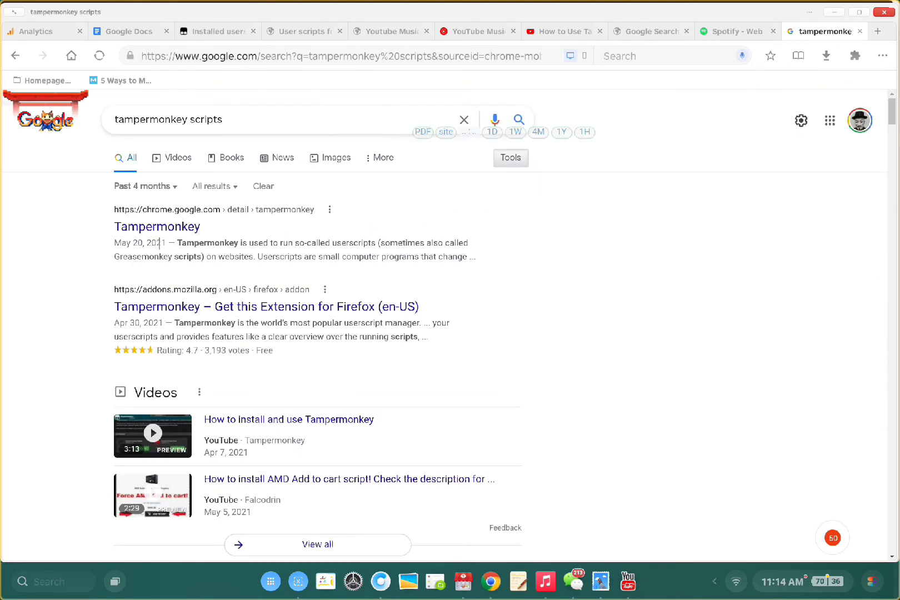
scroll(183, 275, "down", 1)
scroll(190, 278, "down", 9)
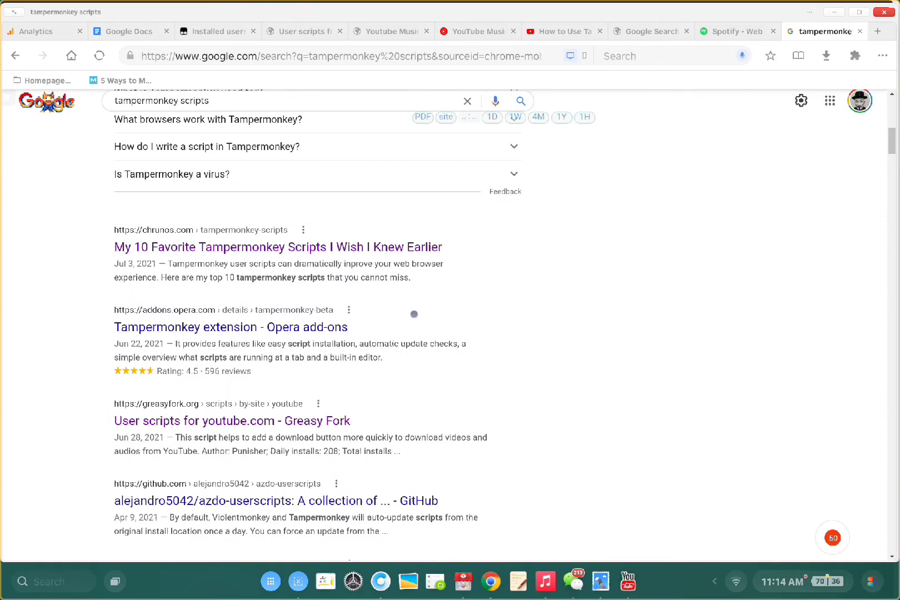
scroll(412, 316, "up", 7)
scroll(464, 243, "up", 3)
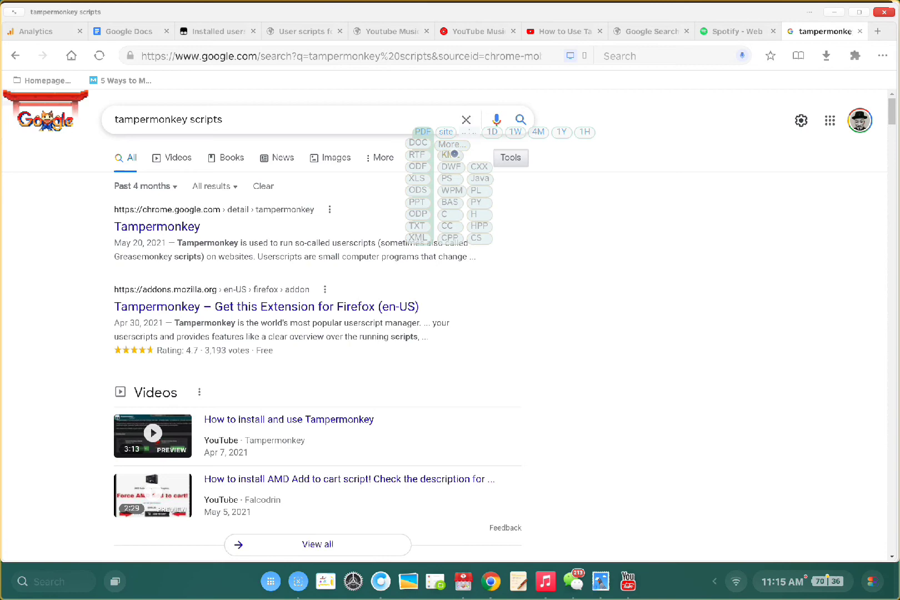
Collapse the Extra Buttons file-type options to show fewer choices
scroll(455, 200, "down", 1)
scroll(455, 200, "up", 1)
left_click(455, 146)
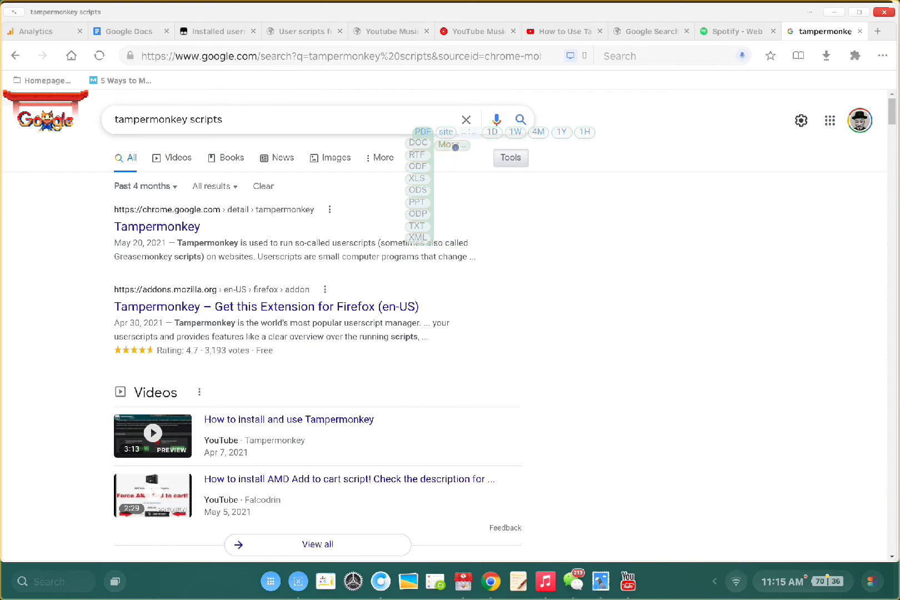
Open and close the Extra Buttons script Settings, leaving the query 'tampermonkey scripts site:Settings'
mouse_move(450, 134)
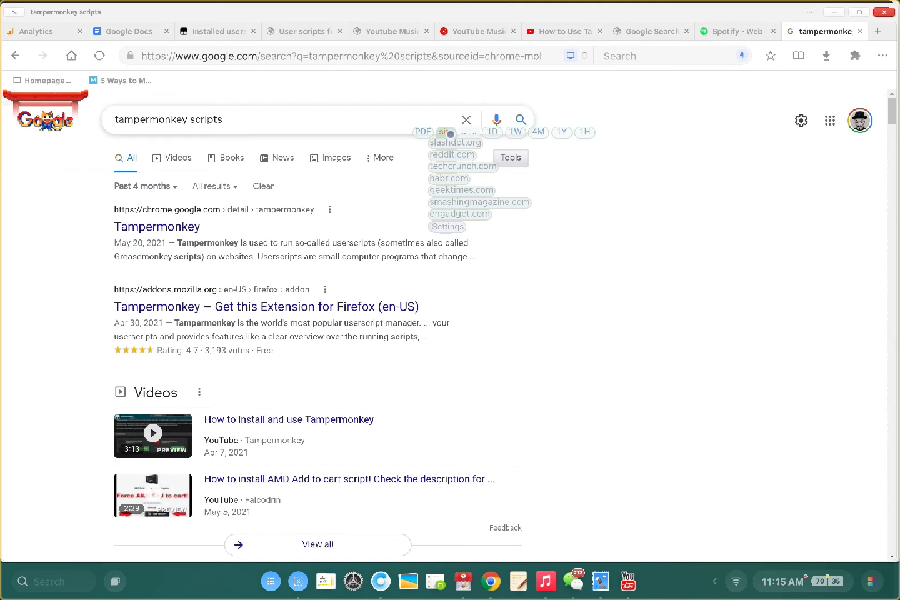
left_click(450, 227)
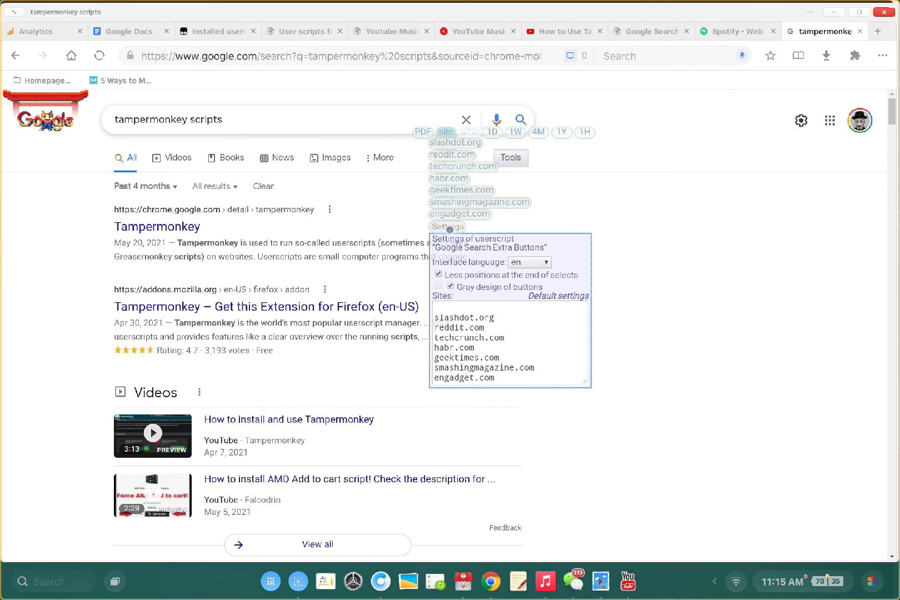
left_click(447, 227)
scroll(492, 315, "down", 1)
scroll(492, 315, "up", 1)
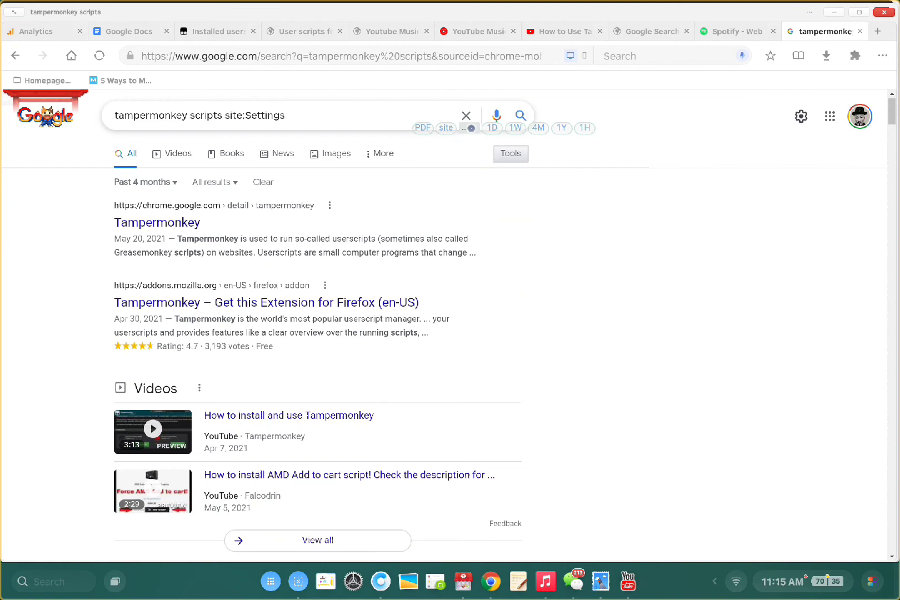
mouse_move(492, 127)
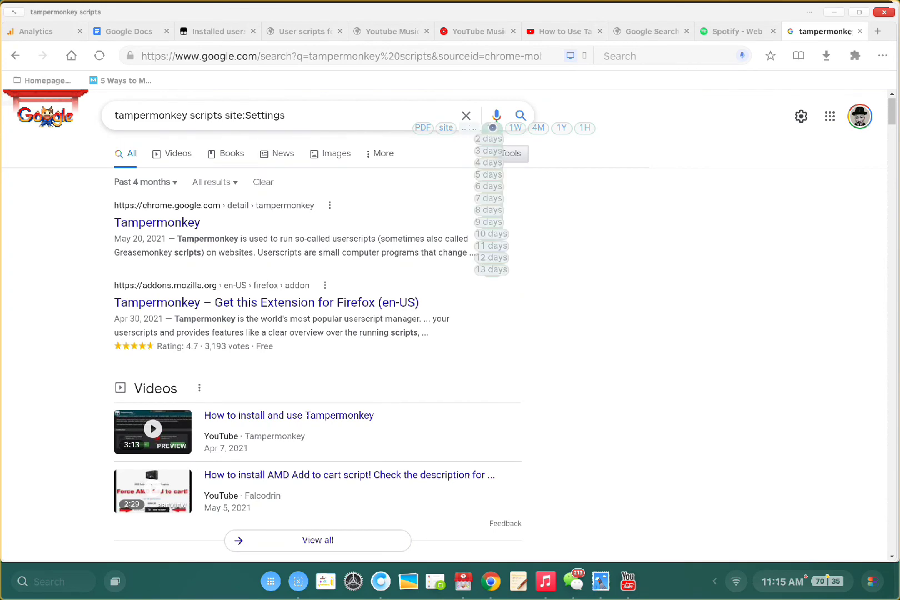
mouse_move(447, 127)
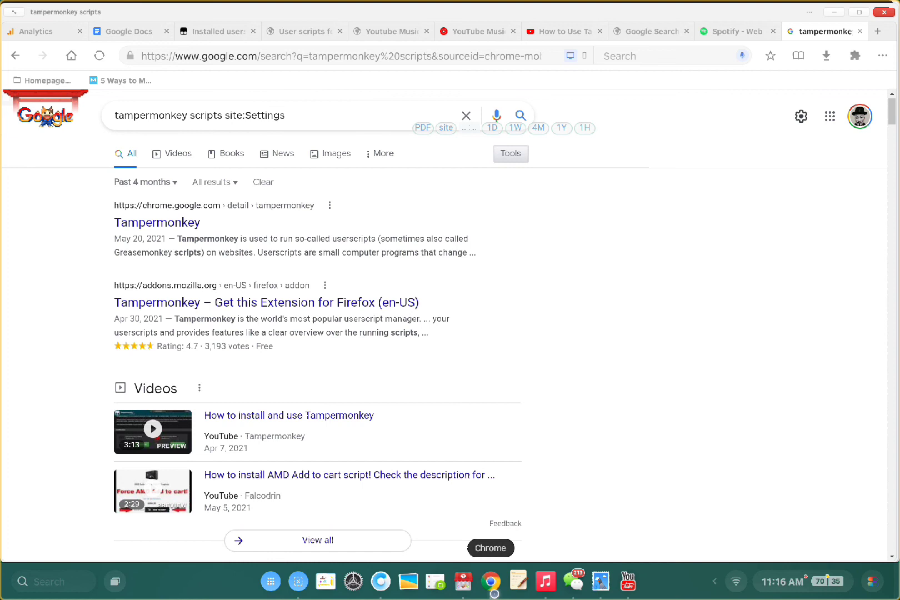
Bring the Chrome window with the YouTube Tampermonkey tutorial video to the front
left_click(494, 593)
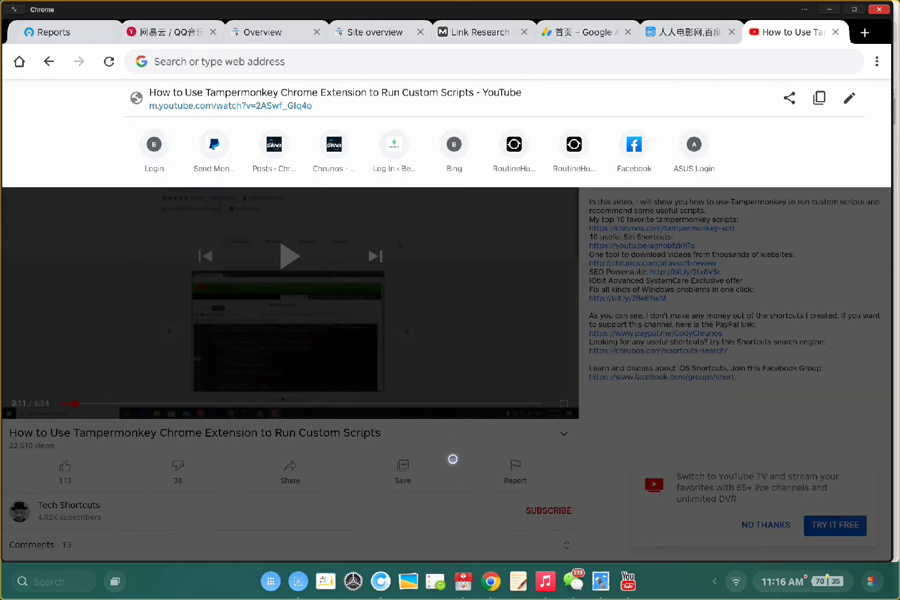